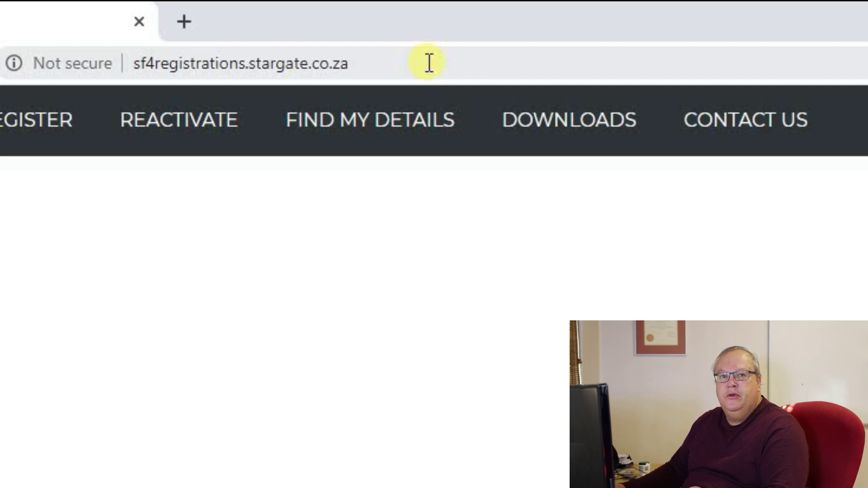
Step: Download the StarFront 4 installer with documentation from the registration site, proceeding past the browser's privacy warning
left_click_drag(429, 63, 128, 55)
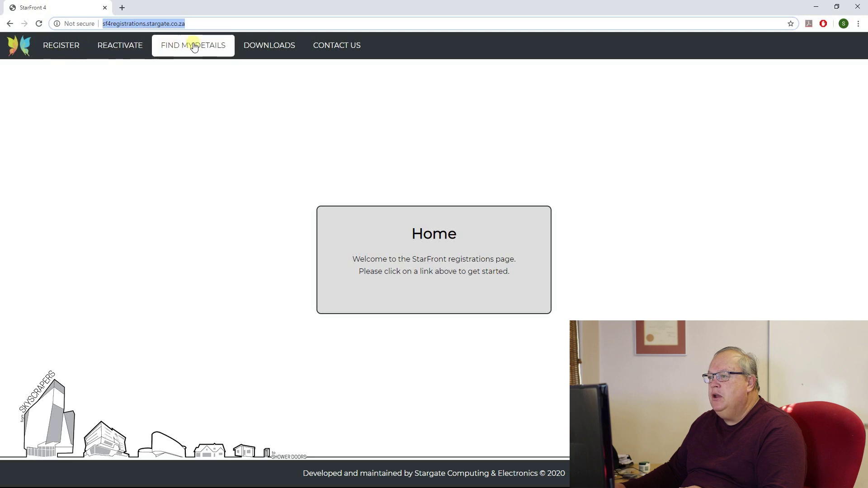
left_click(71, 52)
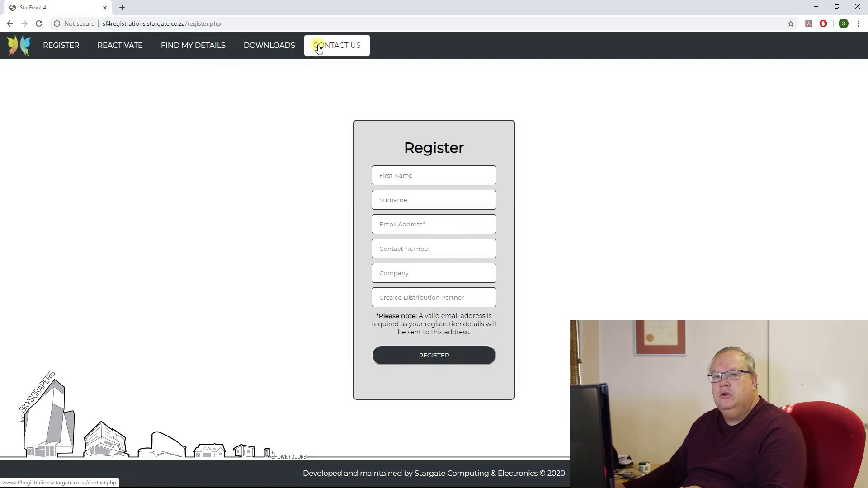
left_click(277, 47)
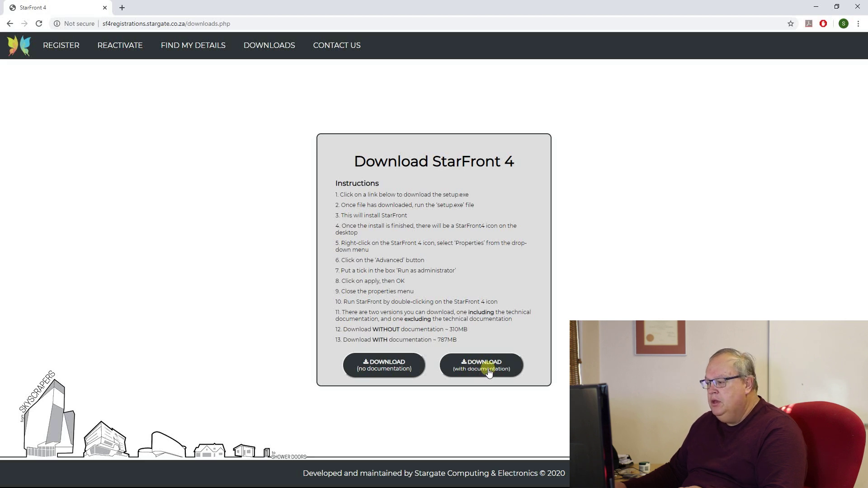
left_click(479, 367)
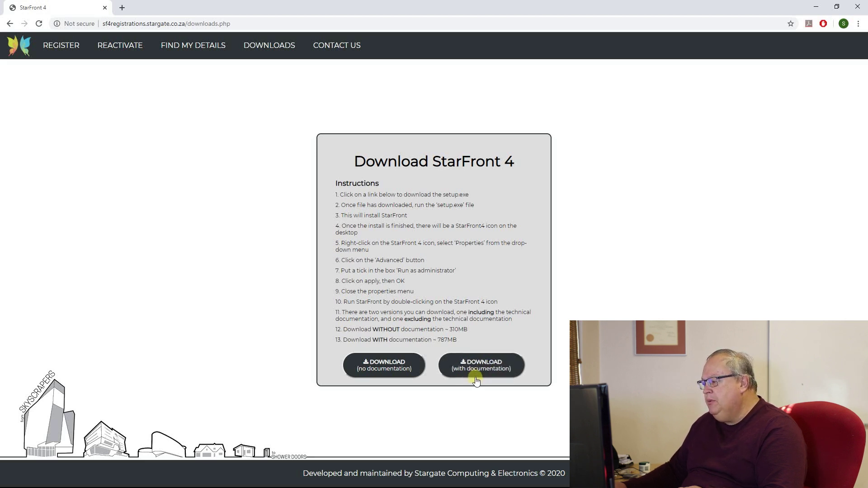
left_click(478, 367)
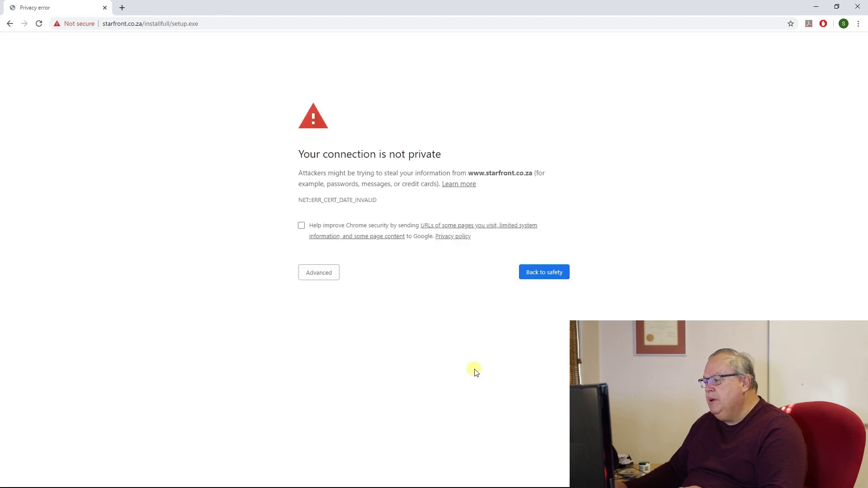
left_click(319, 273)
left_click(336, 352)
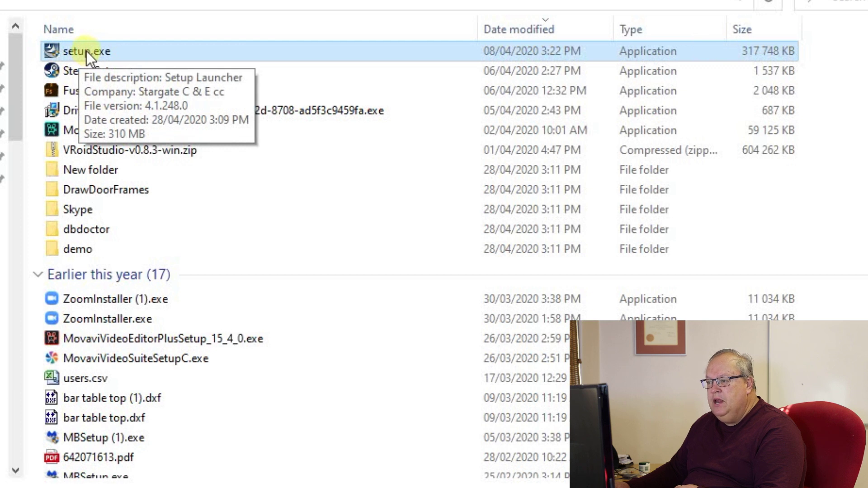
Step: Try to install StarFront 4 by running setup.exe from the Downloads folder, and close the folder window
double_click(109, 49)
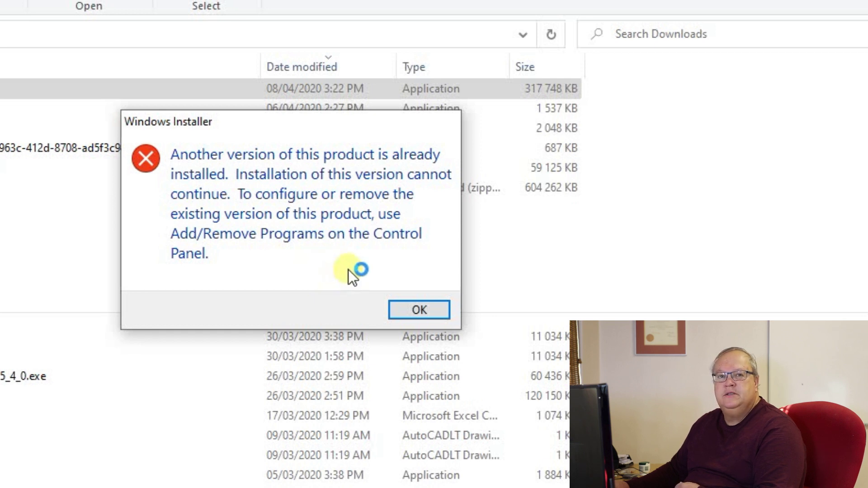
left_click(425, 309)
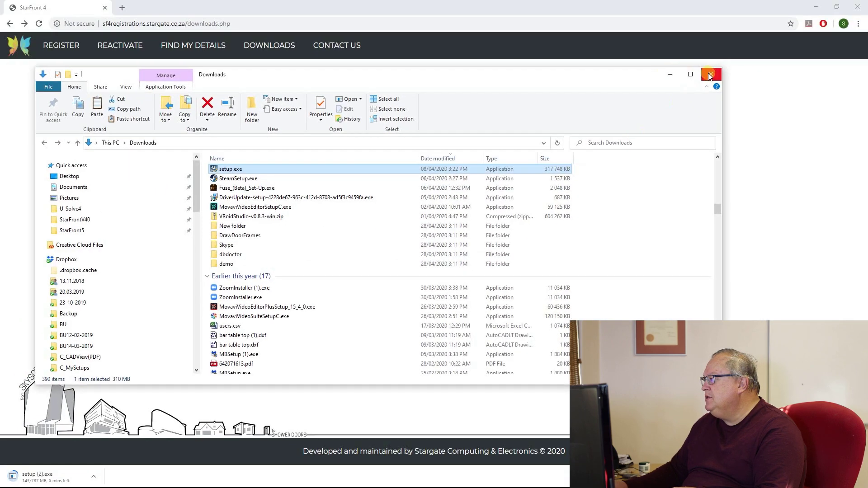
left_click(708, 14)
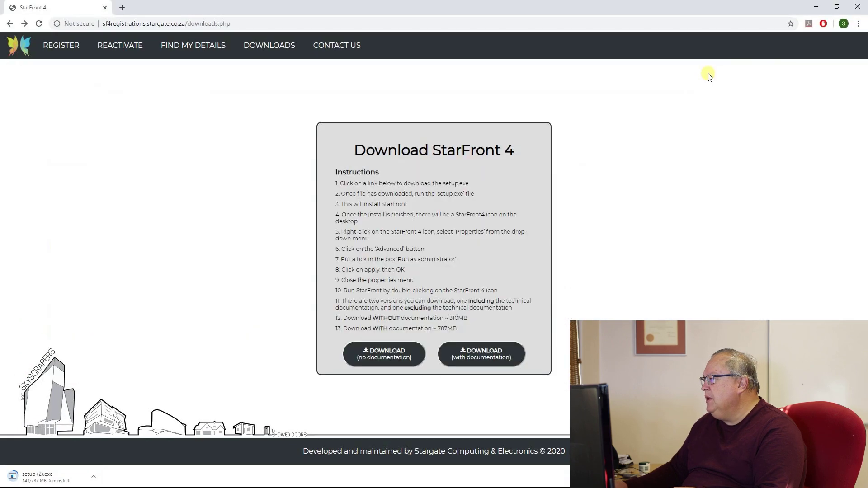
Step: Minimize the browser and open the properties of the StarFront4 shortcut on the desktop
left_click(815, 6)
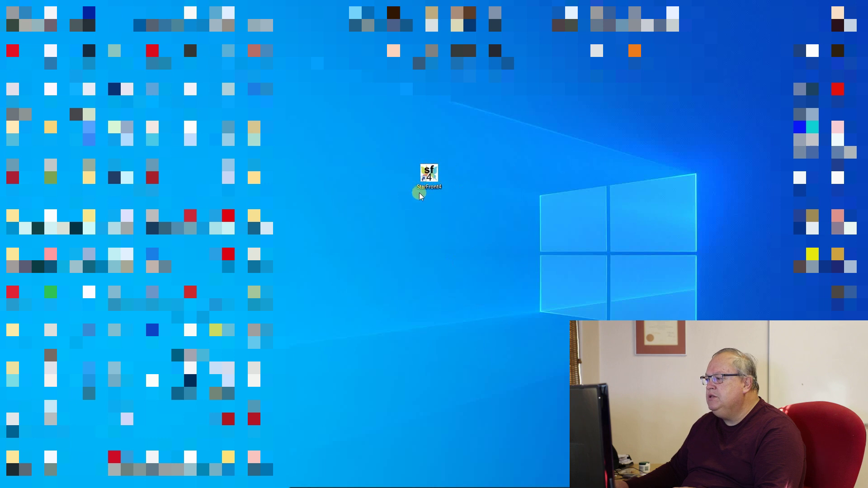
left_click(417, 178)
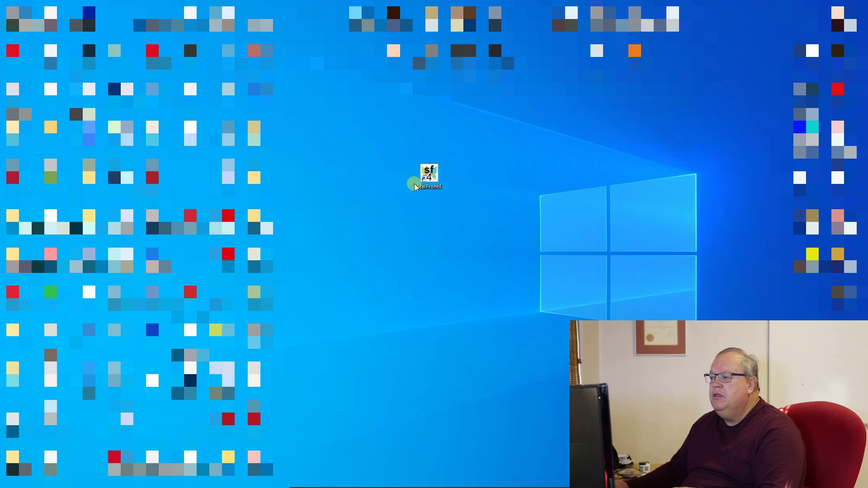
double_click(441, 187)
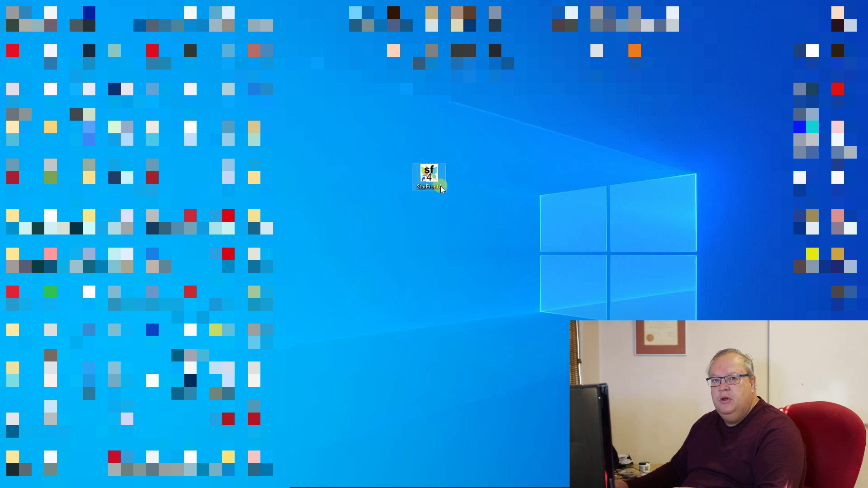
double_click(430, 177)
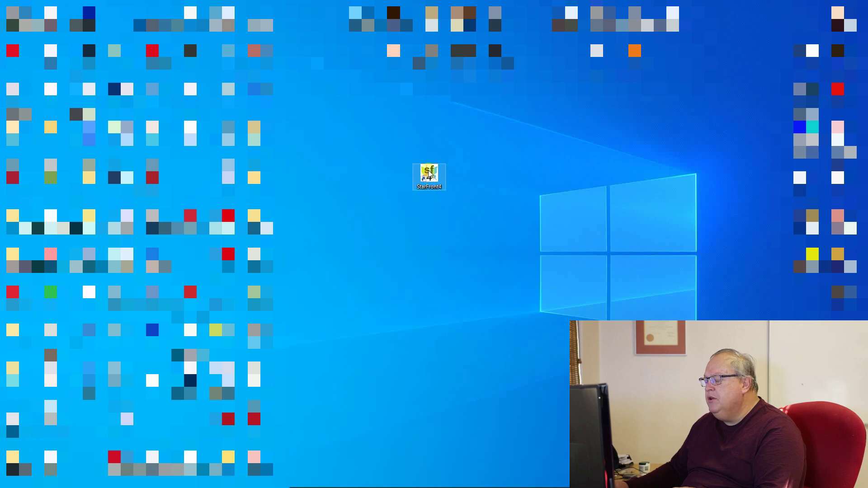
right_click(429, 174)
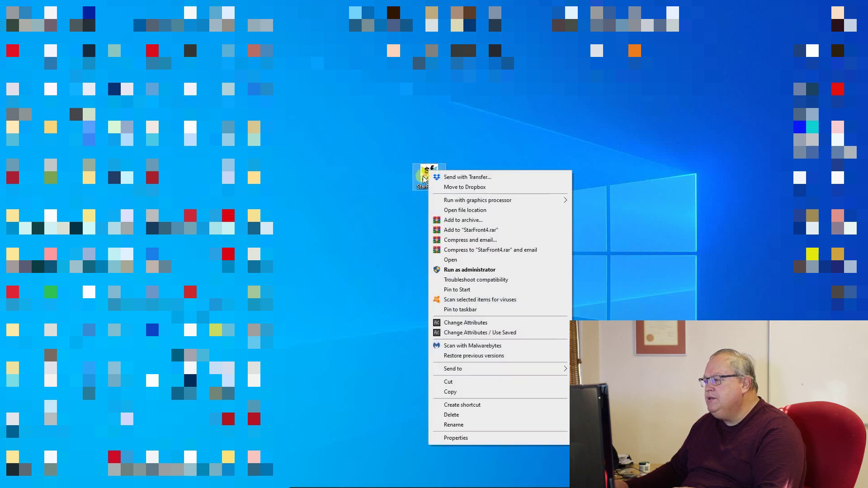
left_click(456, 438)
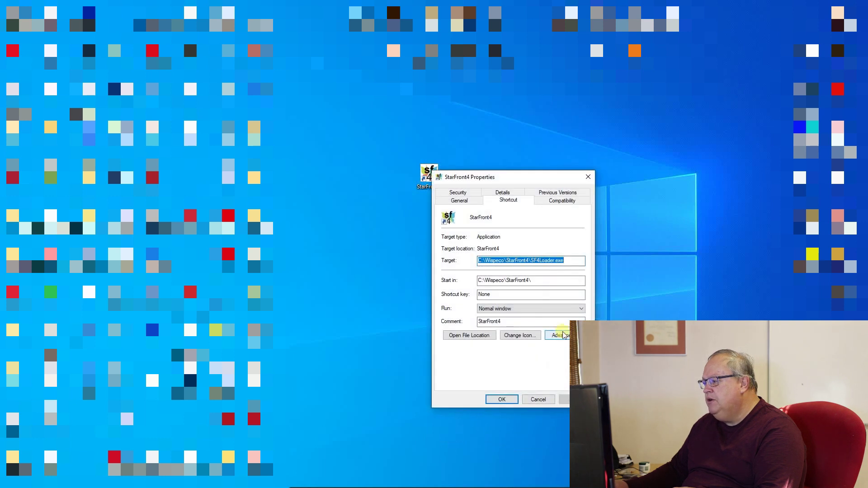
Step: Enable Run as administrator in the shortcut's advanced properties and apply the change with administrator permission
left_click(565, 336)
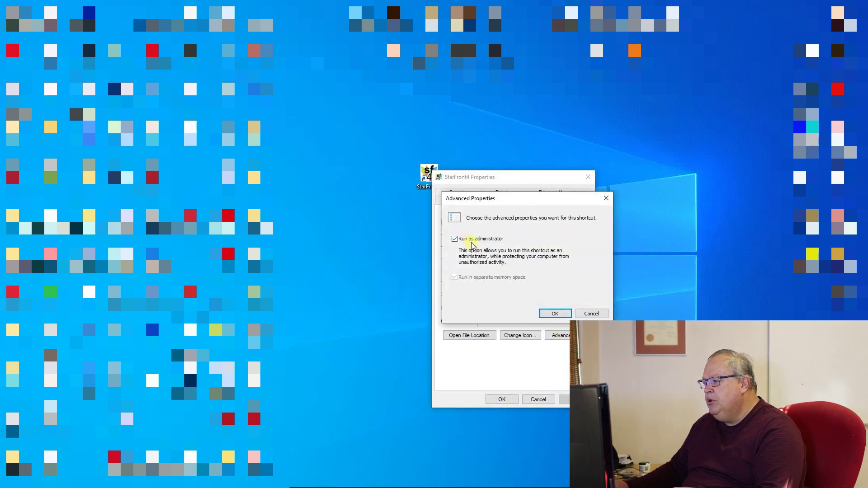
left_click(454, 239)
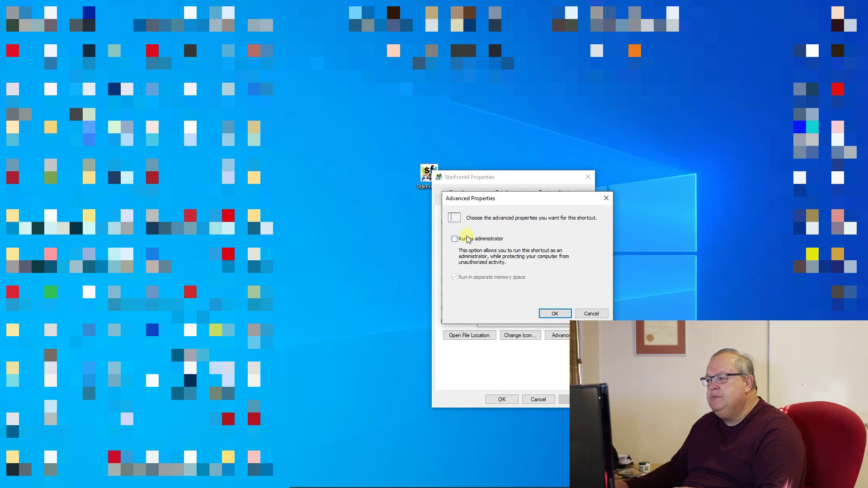
left_click(455, 239)
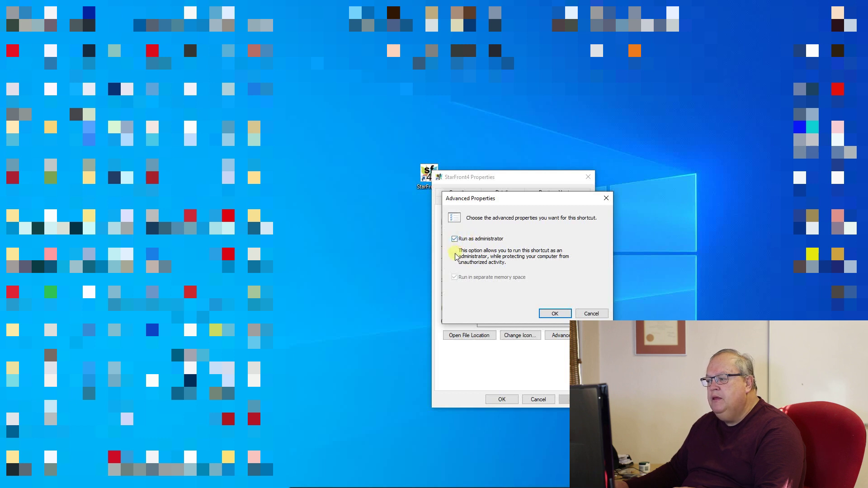
left_click(552, 315)
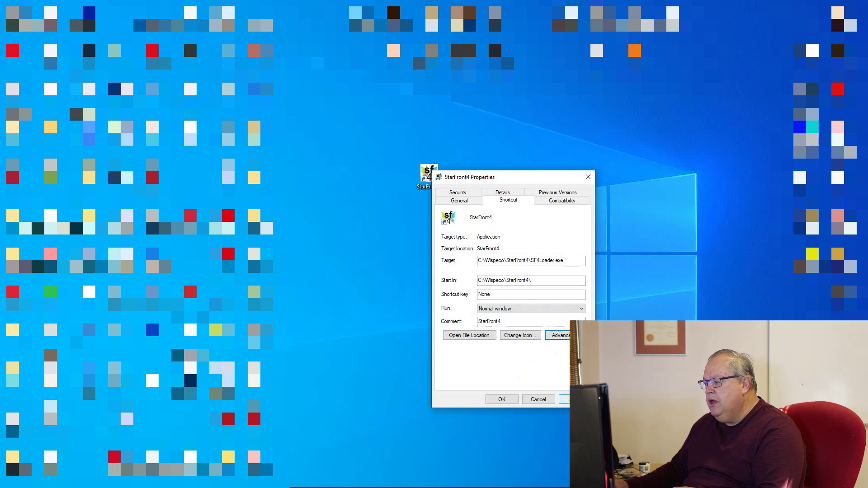
left_click(564, 400)
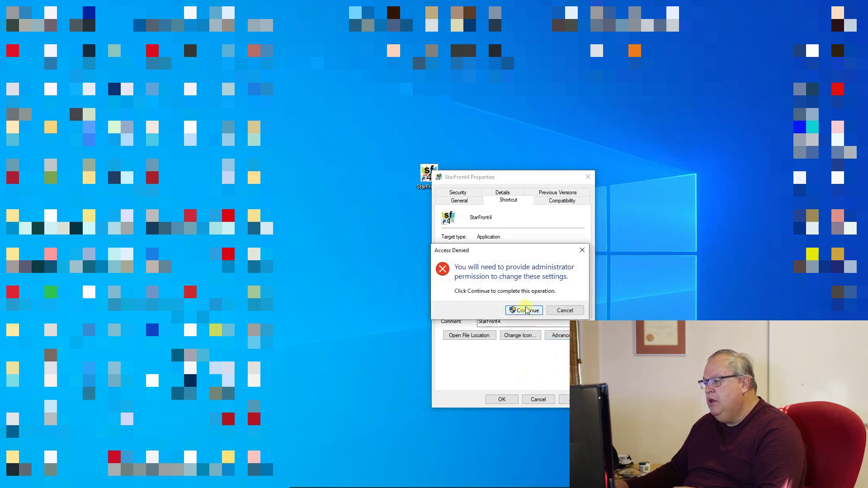
left_click(525, 309)
left_click(499, 398)
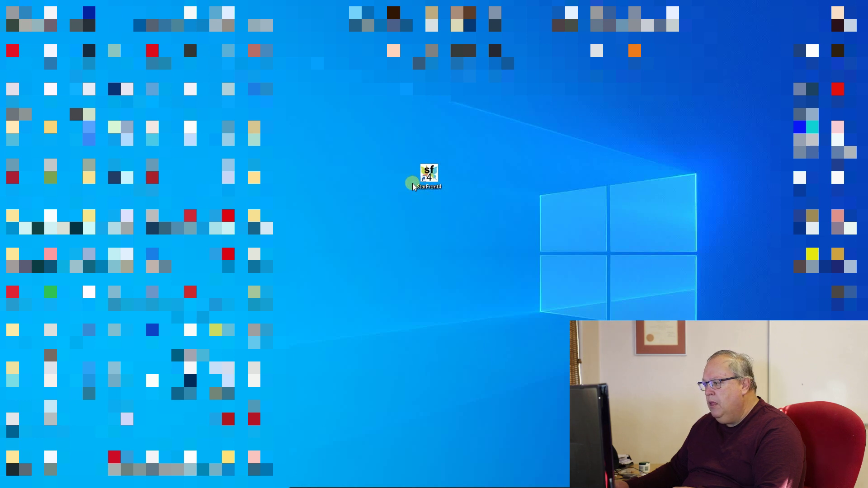
Step: Launch StarFront 4 from the desktop shortcut, dismiss the price file warning and accept the liability disclaimer
left_click(413, 183)
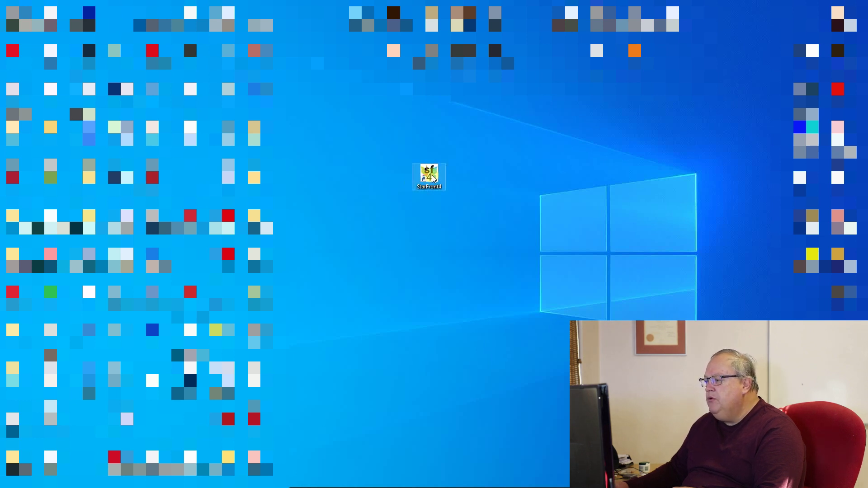
double_click(433, 178)
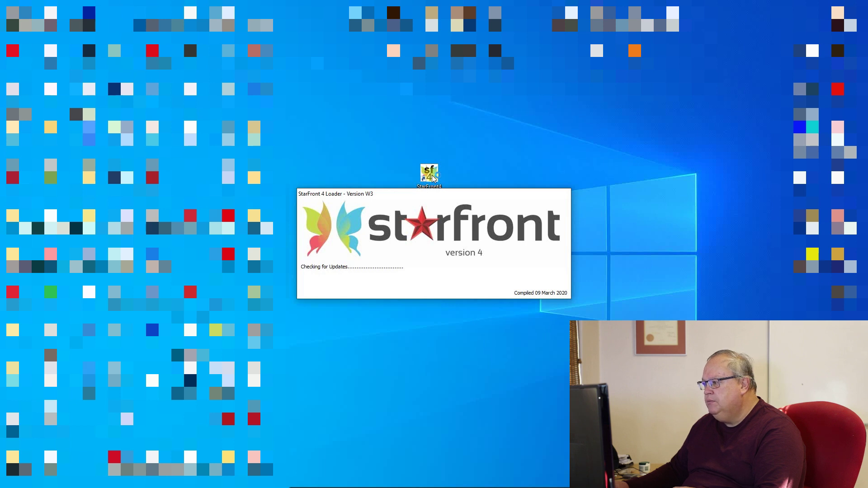
left_click(448, 357)
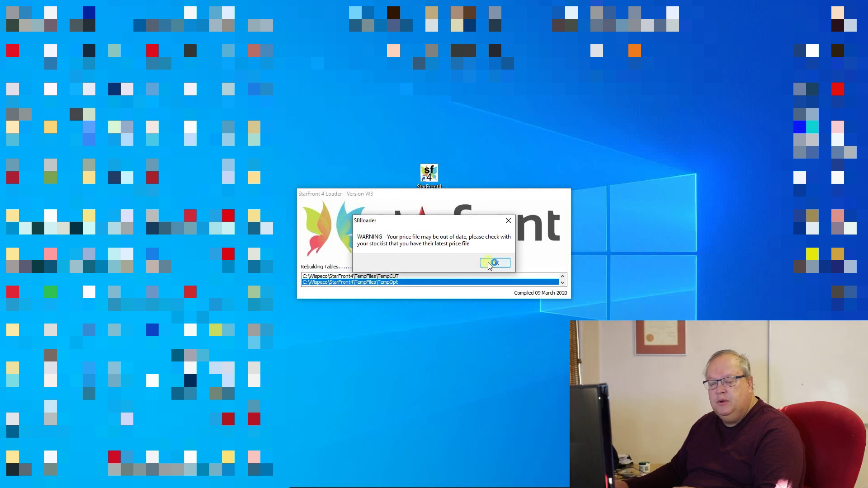
left_click(493, 264)
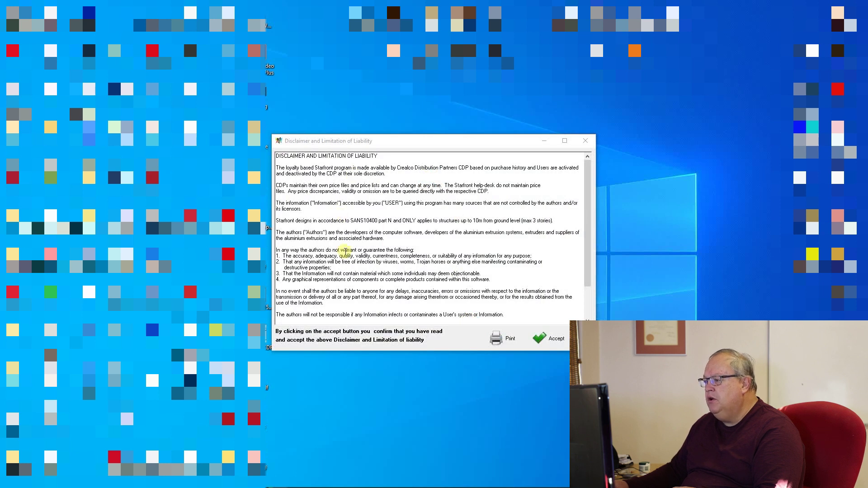
left_click(544, 341)
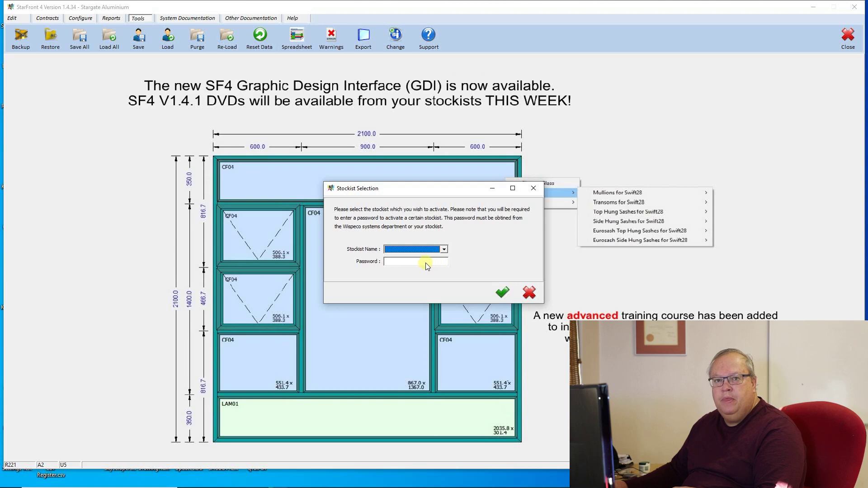
Step: Switch to Chrome and autofill the first name, surname, email and contact number on the Register form
mouse_move(290, 486)
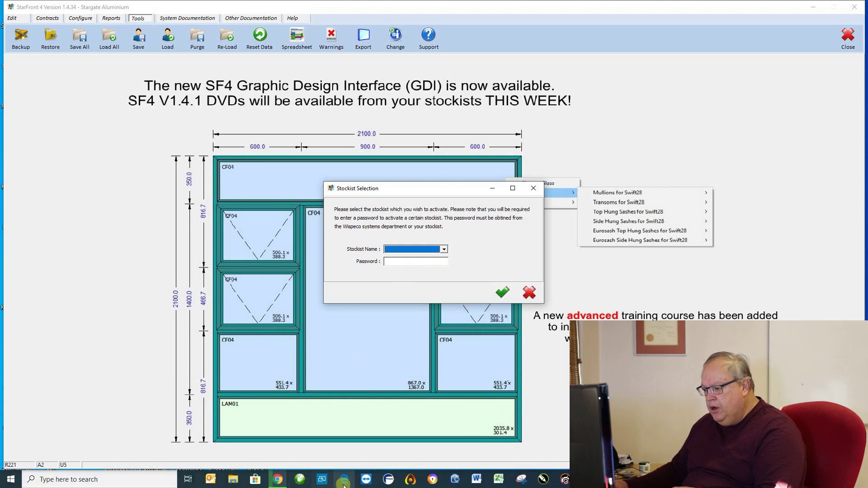
left_click(277, 479)
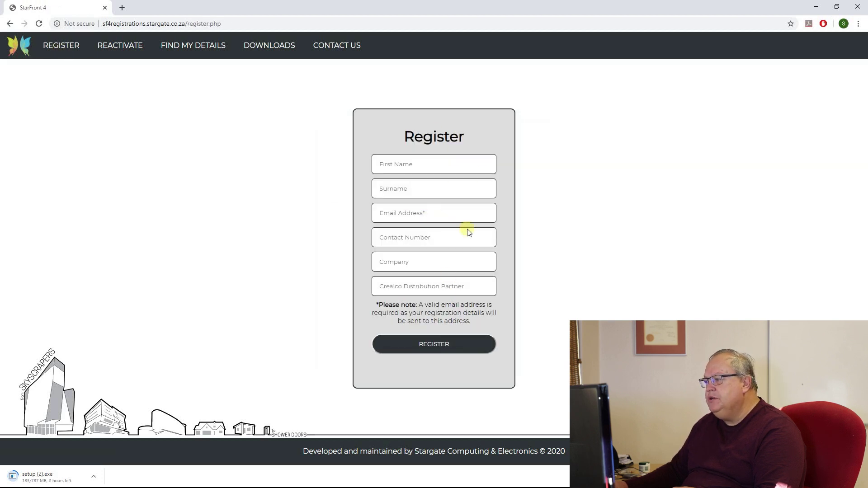
left_click(424, 163)
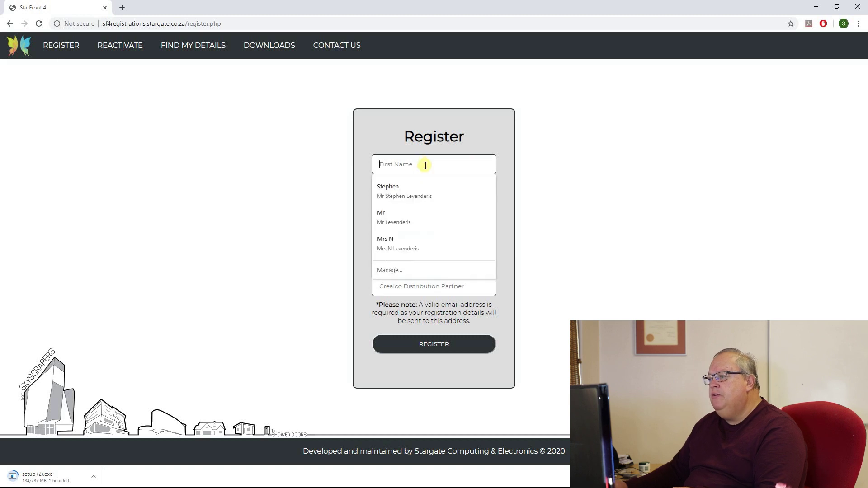
left_click(399, 188)
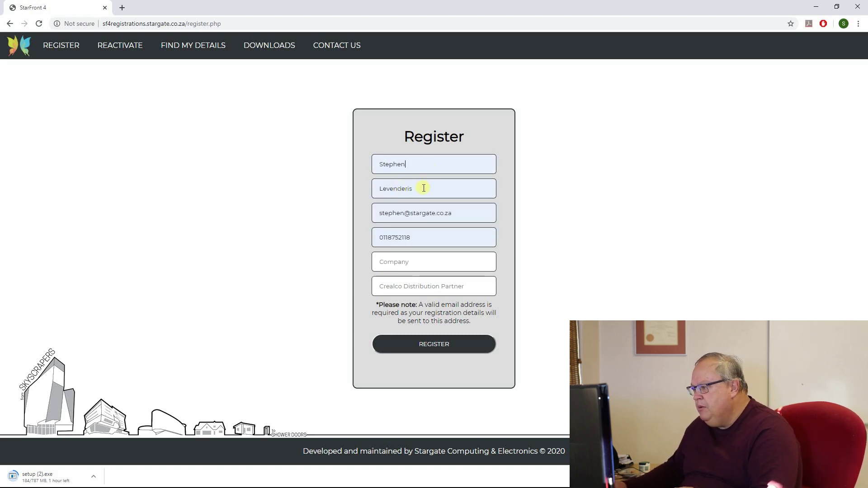
Step: Replace the mailbox name in the email address with the support mailbox and set the company to Stargate C&E
double_click(396, 213)
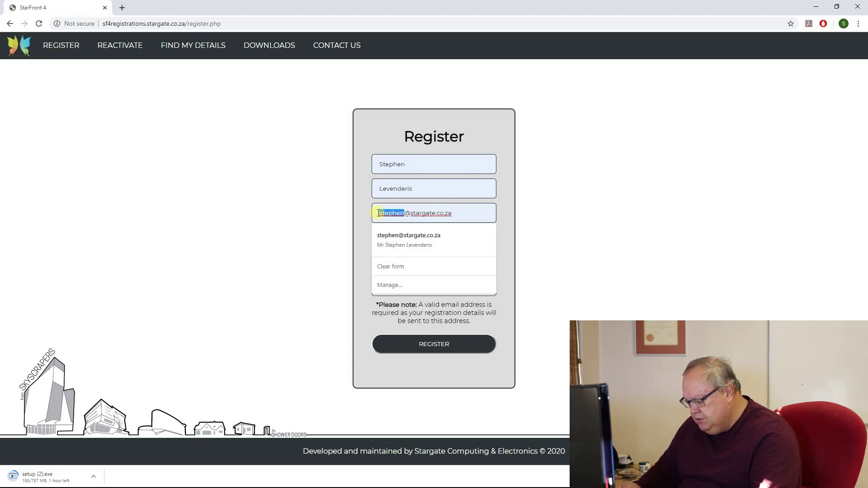
type("support")
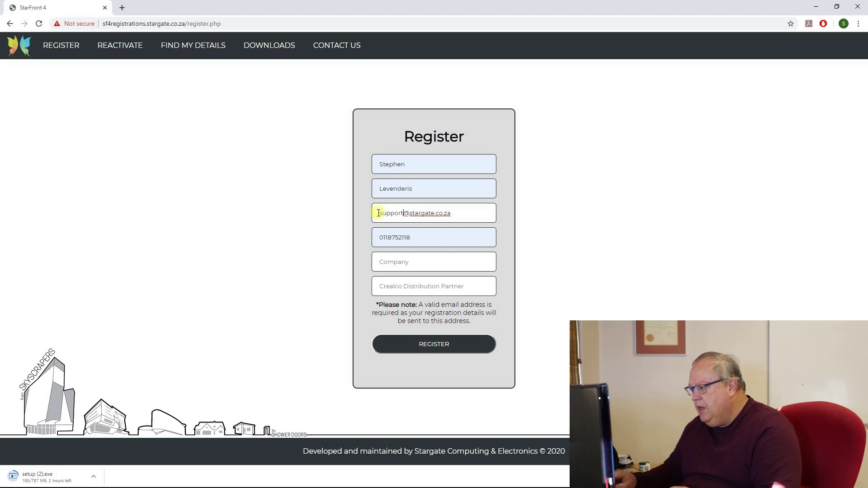
key("Tab")
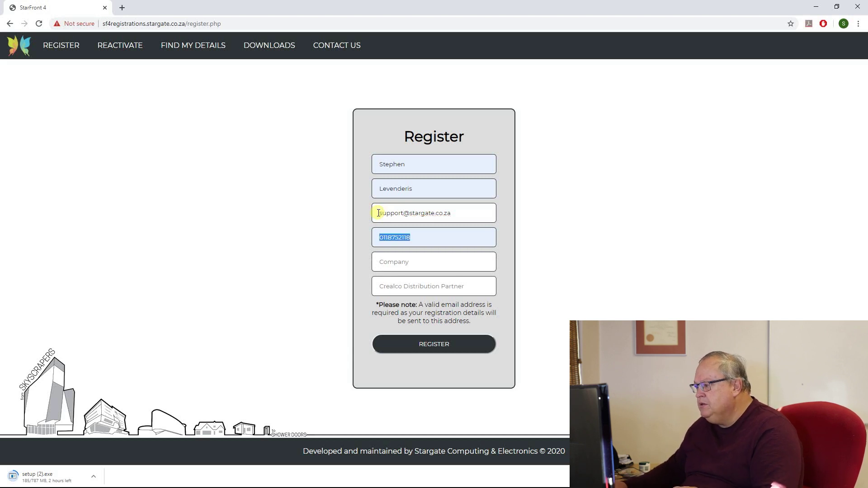
left_click(413, 261)
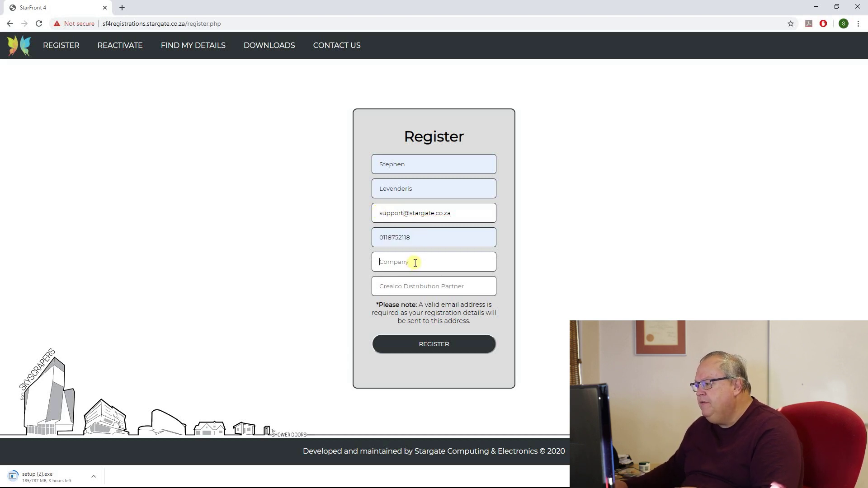
left_click(411, 283)
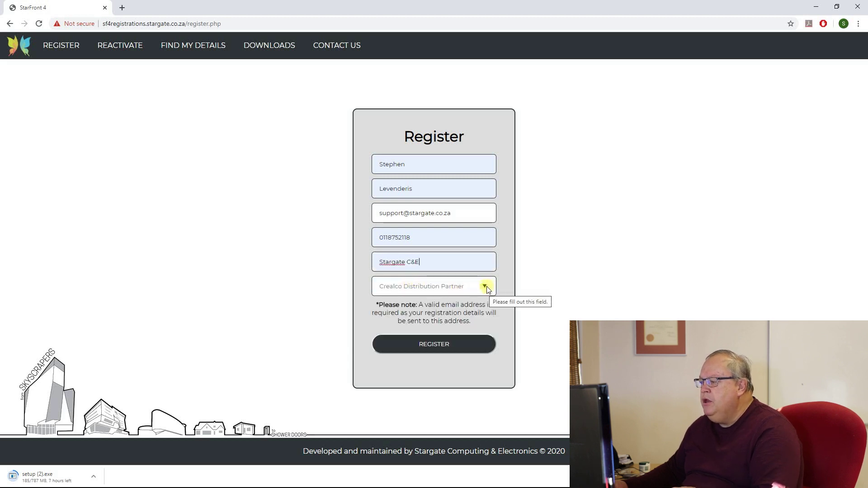
Step: Select Conways Randburg as the Crealco distribution partner and submit the registration form
left_click(485, 286)
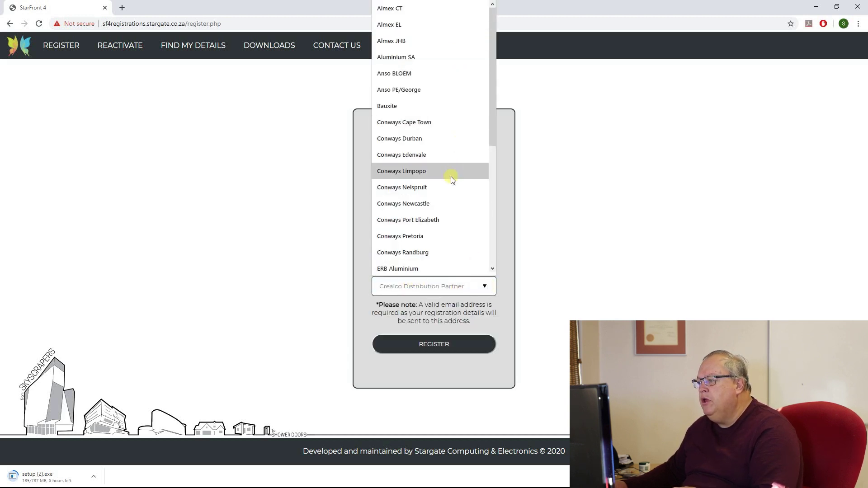
scroll(450, 180, "down", 5)
scroll(450, 180, "up", 5)
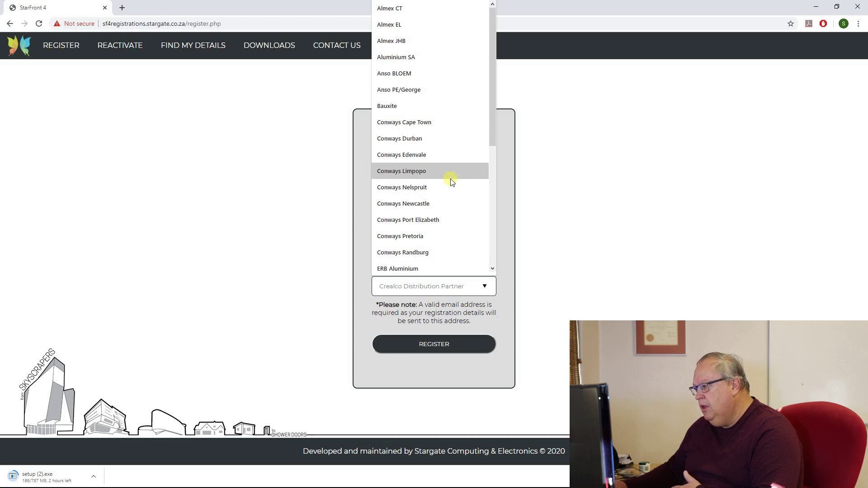
scroll(452, 181, "down", 5)
scroll(451, 179, "up", 5)
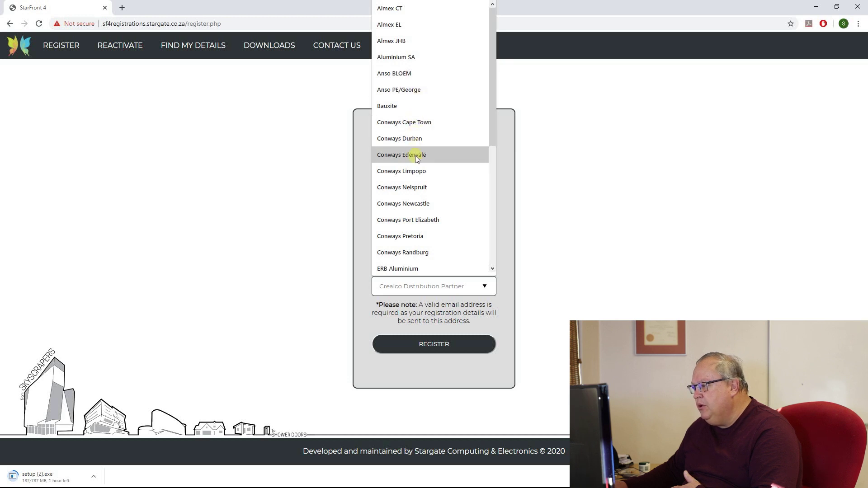
left_click(421, 252)
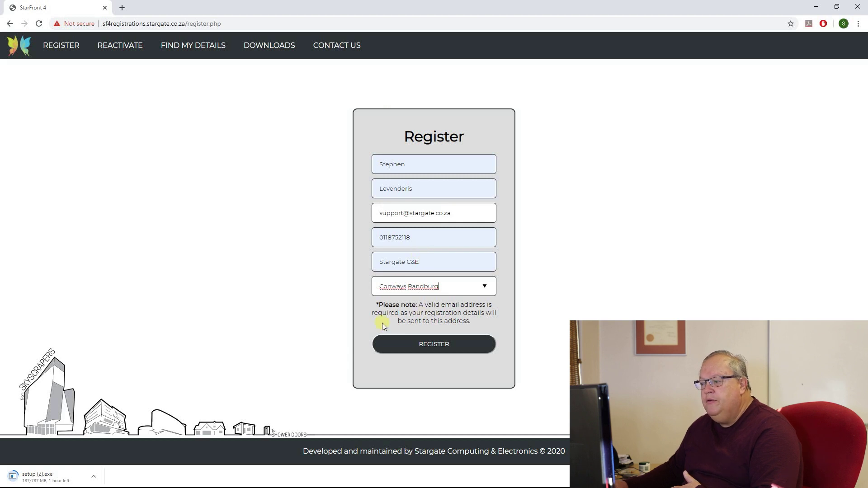
left_click(434, 346)
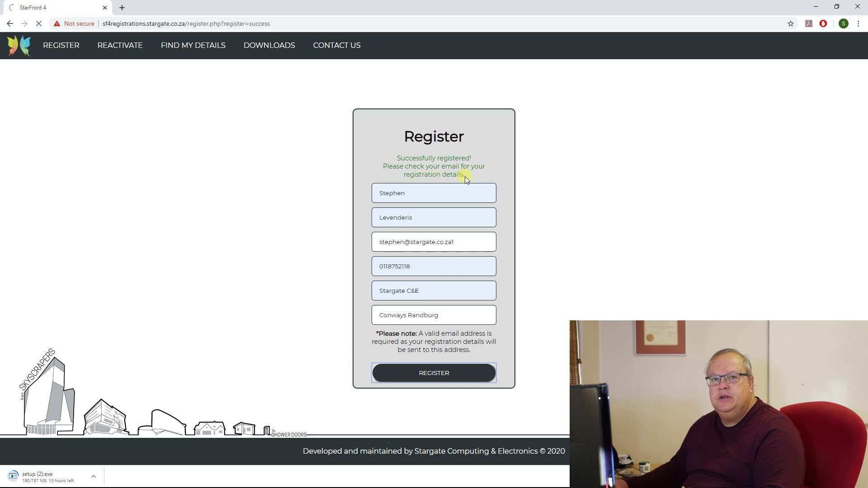
Step: Switch to Outlook, copy the stockist password from the StarFront4 Registration Details email, and return to StarFront 4
key("alt+Tab")
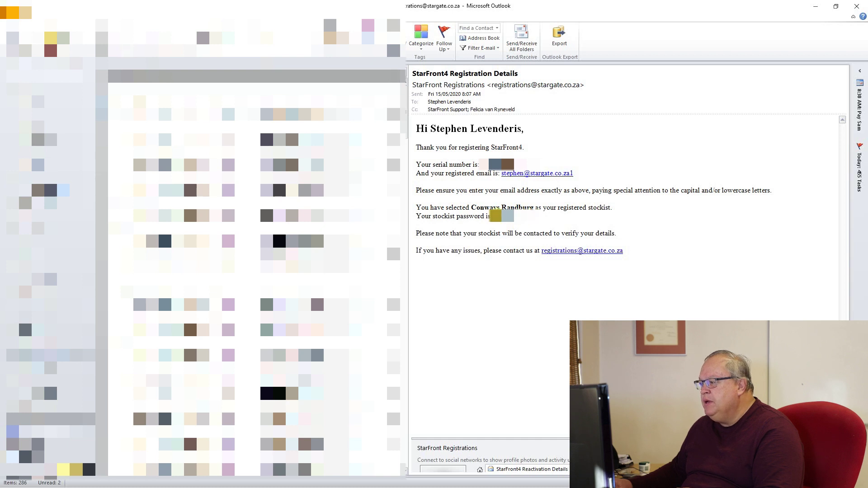
double_click(506, 218)
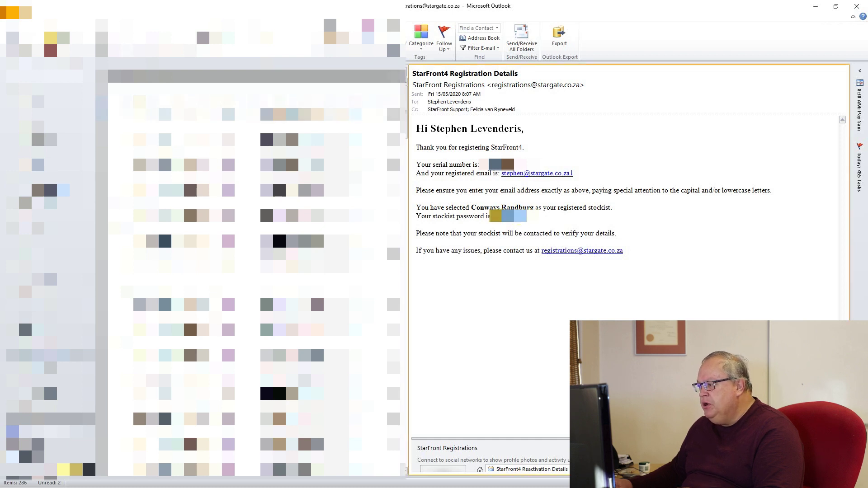
right_click(519, 221)
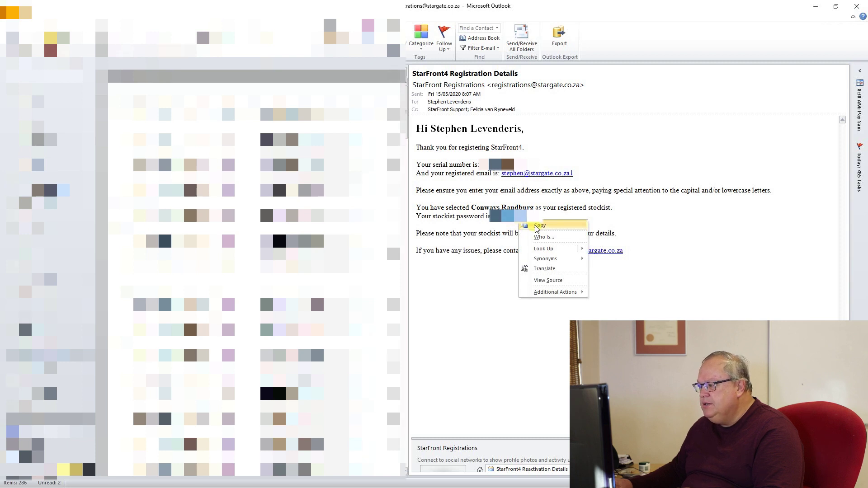
left_click(539, 225)
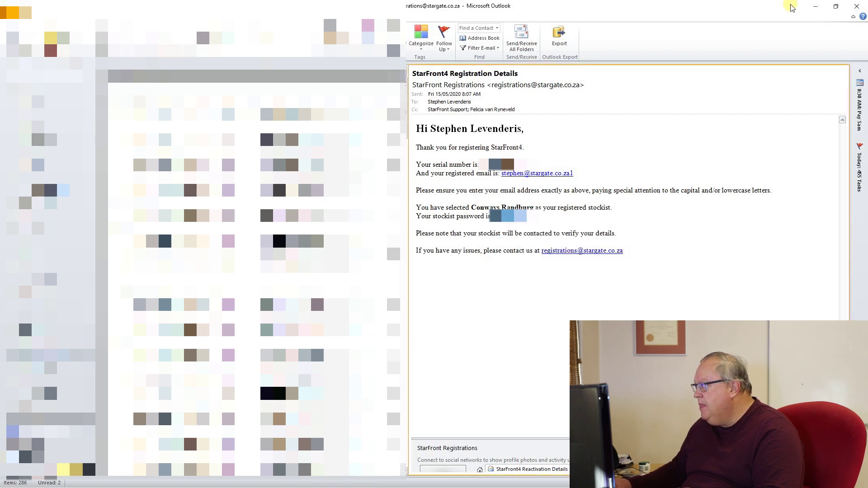
left_click(815, 7)
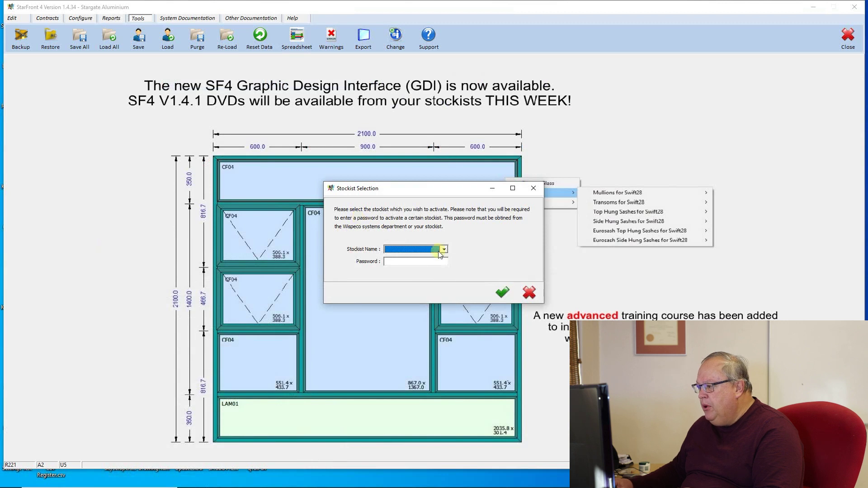
Step: Activate the Conways stockist with the stockist password, acknowledge the restart notice and decline to exit the program
left_click(444, 249)
left_click_drag(443, 268, 446, 274)
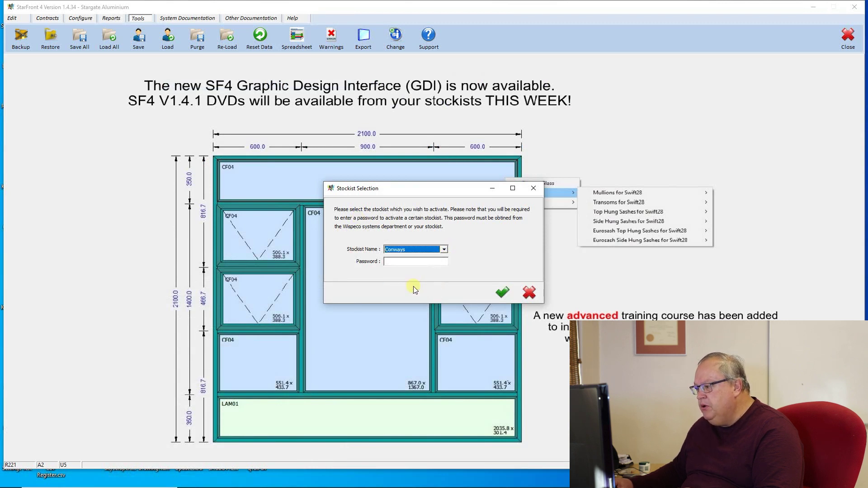
left_click(427, 262)
type("*********")
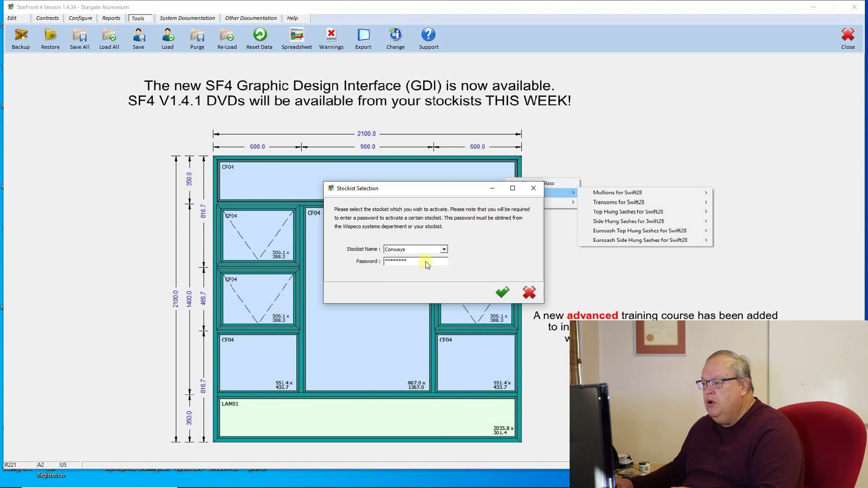
left_click(503, 292)
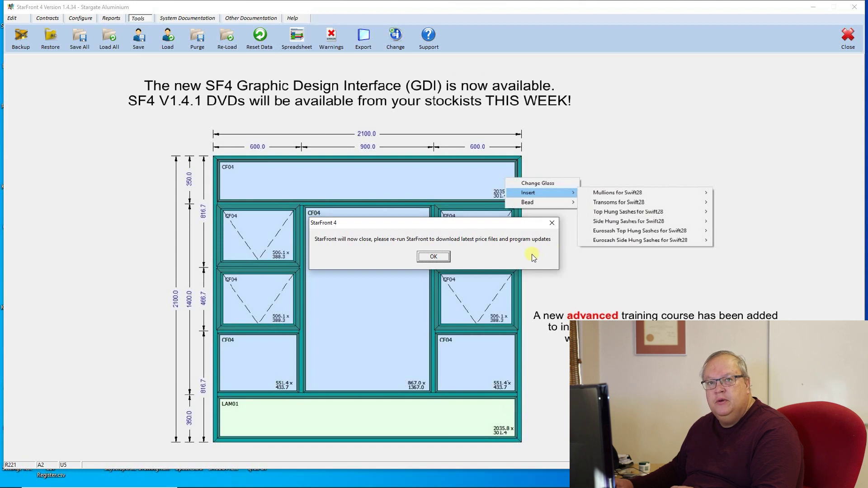
left_click(441, 256)
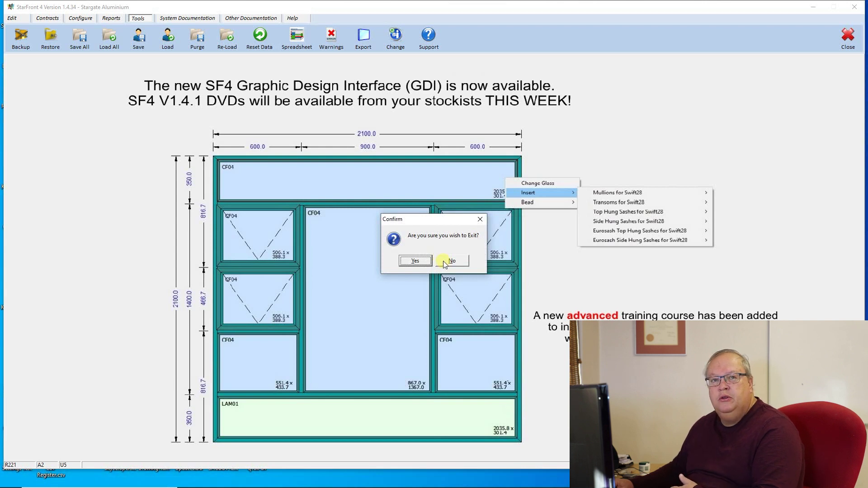
left_click(444, 262)
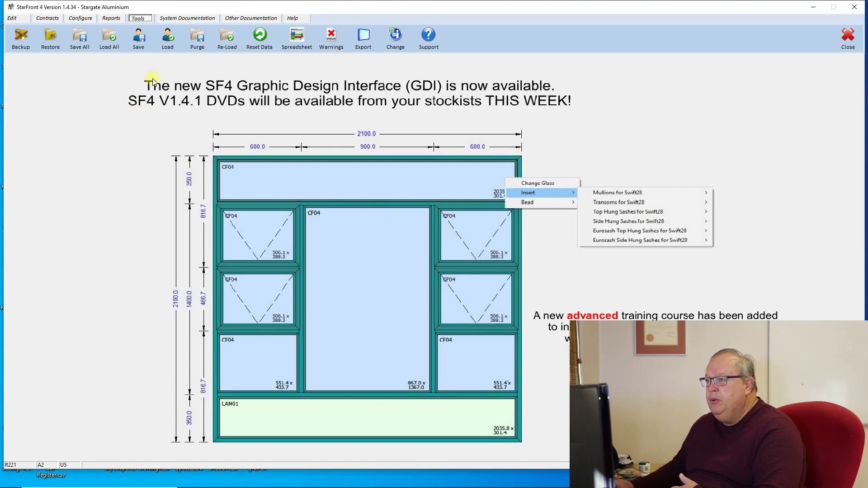
Step: Open the registration form, fill in the serial number copied from the Outlook registration email, and cancel the form
left_click(293, 18)
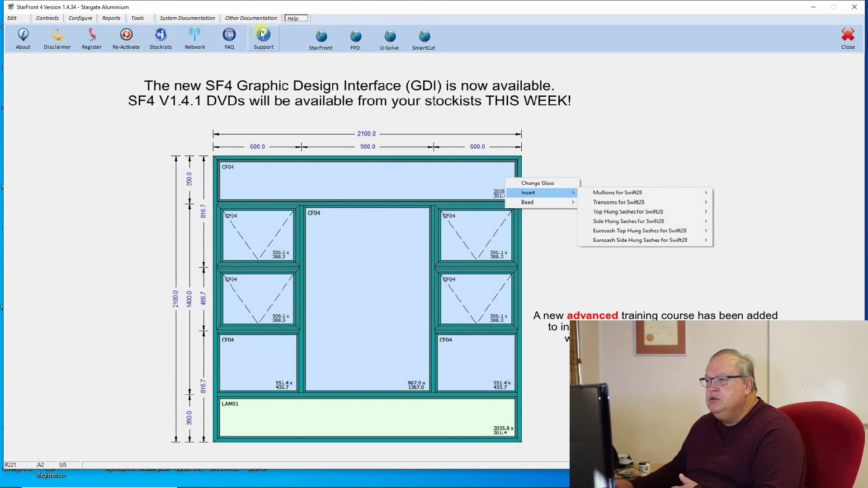
left_click(92, 40)
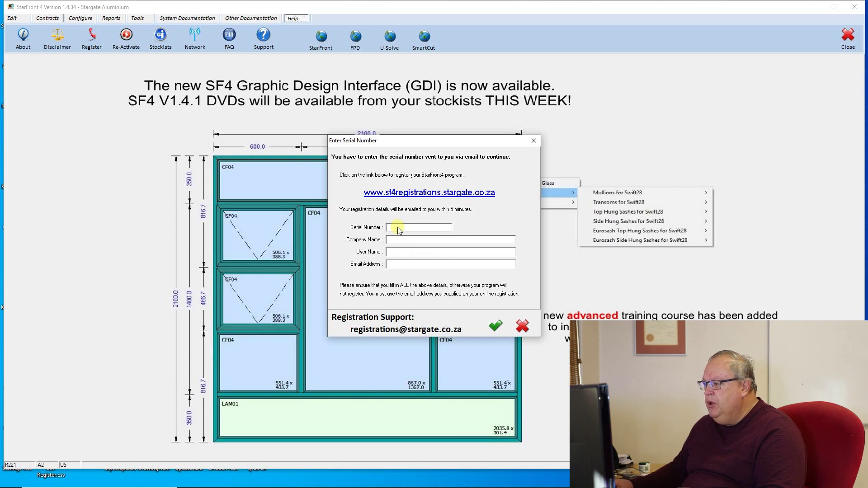
mouse_move(346, 483)
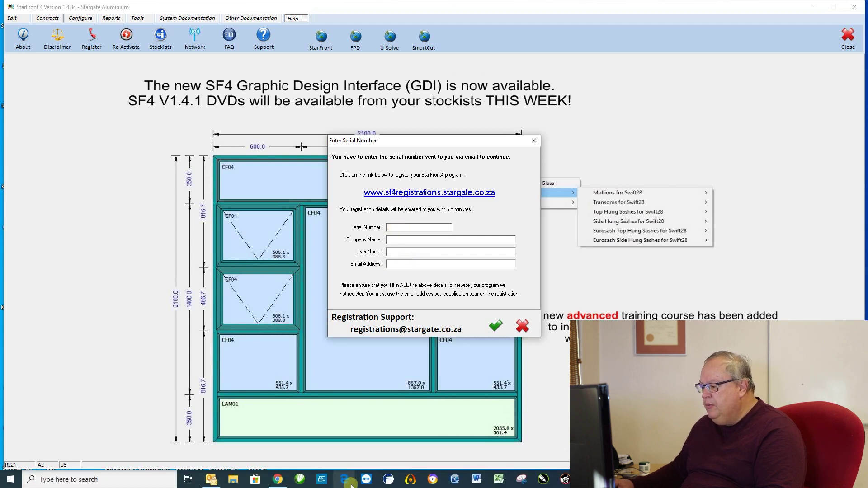
left_click(211, 479)
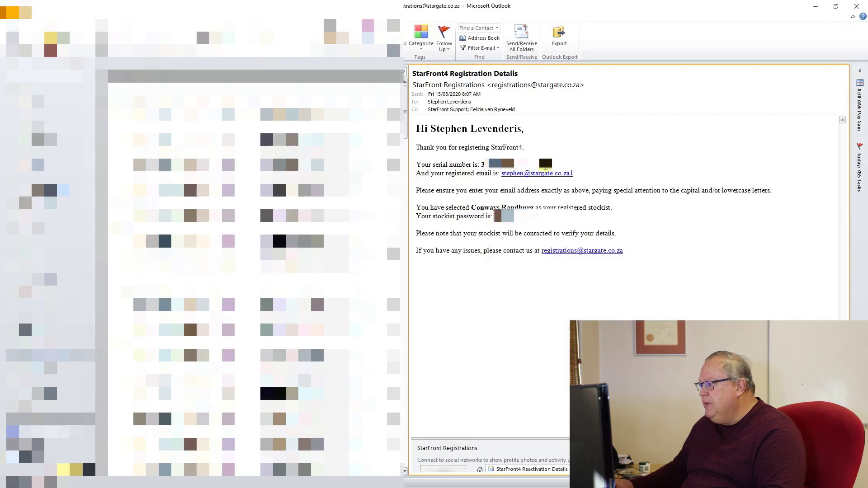
double_click(495, 166)
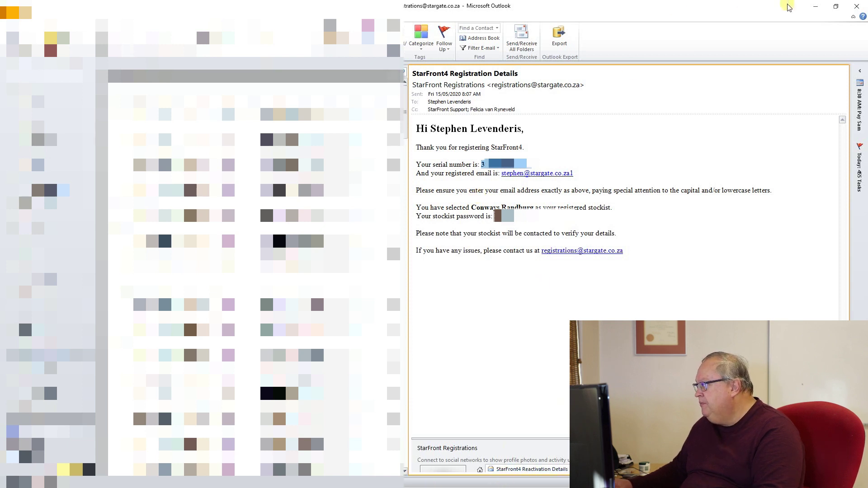
left_click(814, 8)
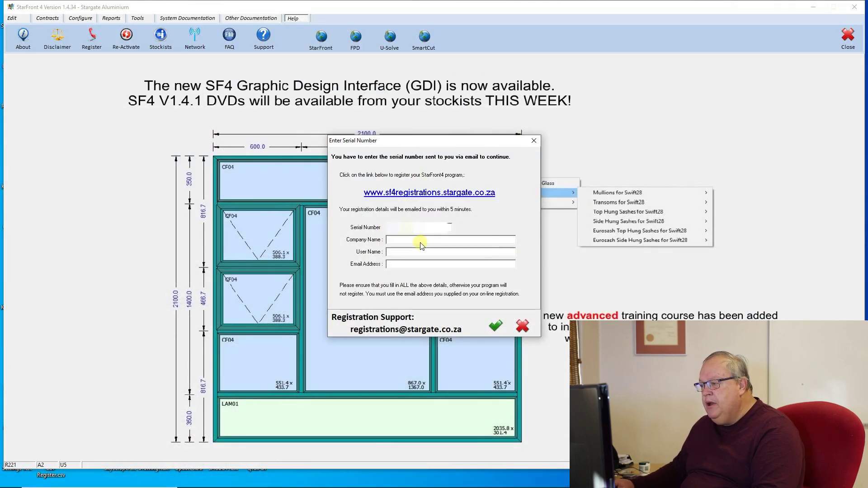
left_click(410, 266)
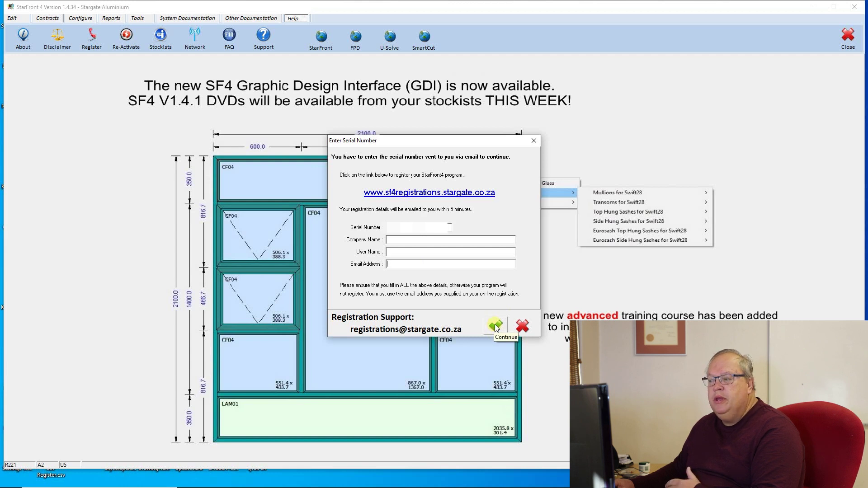
left_click(523, 326)
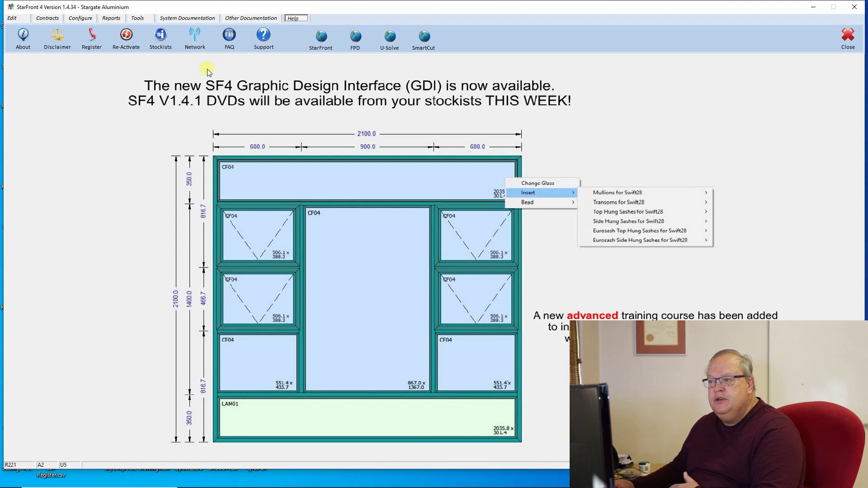
Step: Request online reactivation from the Re-activate StarFront form using the filled-in serial number, and return to StarFront 4
left_click(126, 36)
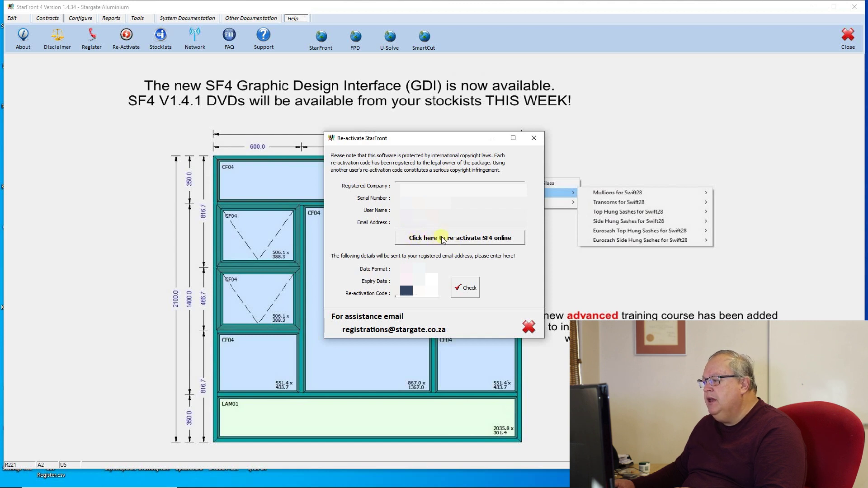
left_click(489, 239)
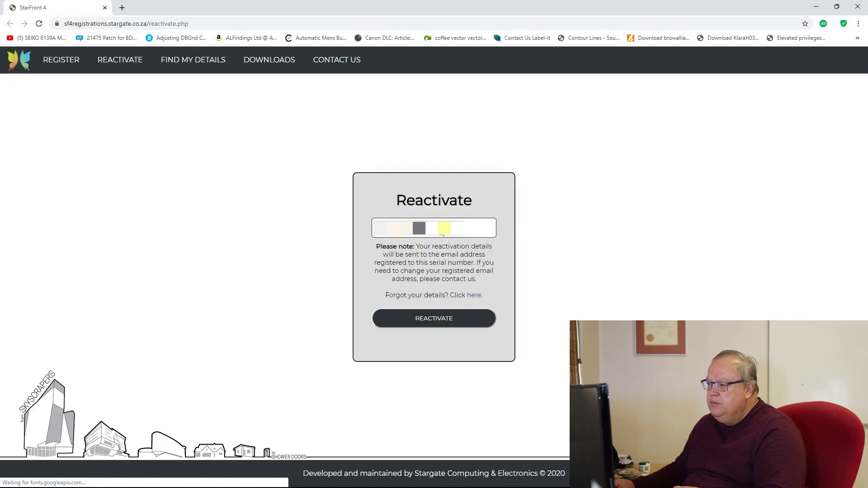
left_click_drag(442, 235, 361, 231)
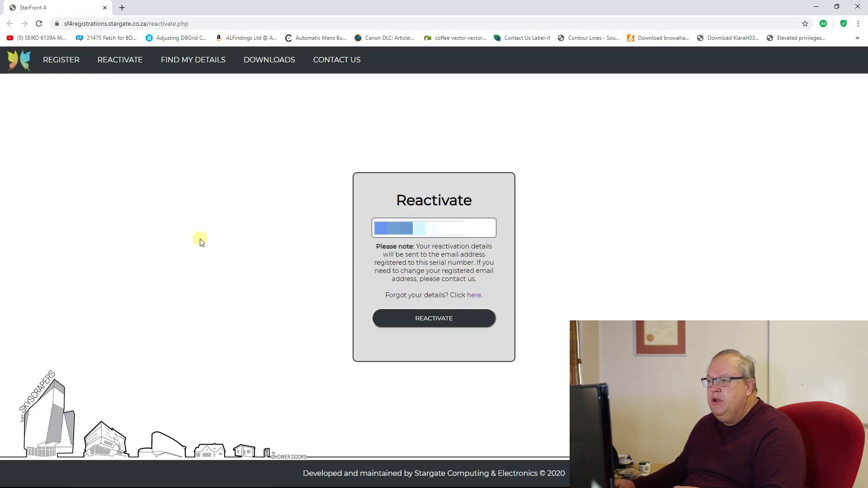
left_click(437, 319)
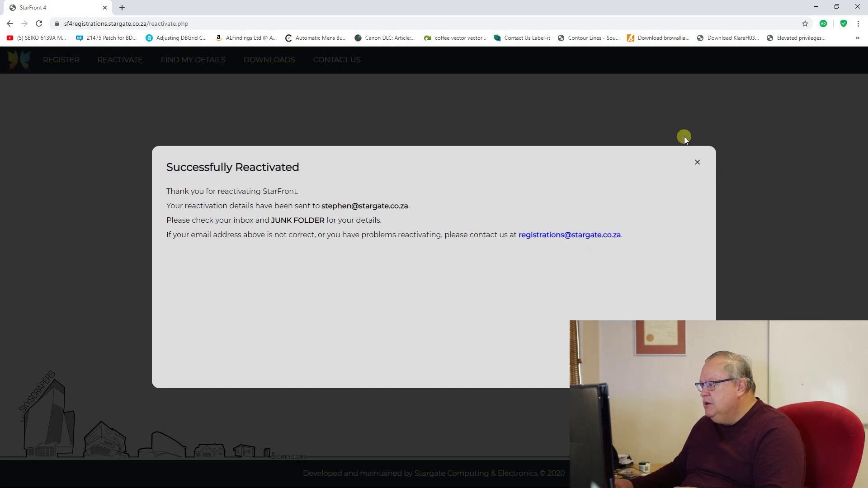
left_click(698, 162)
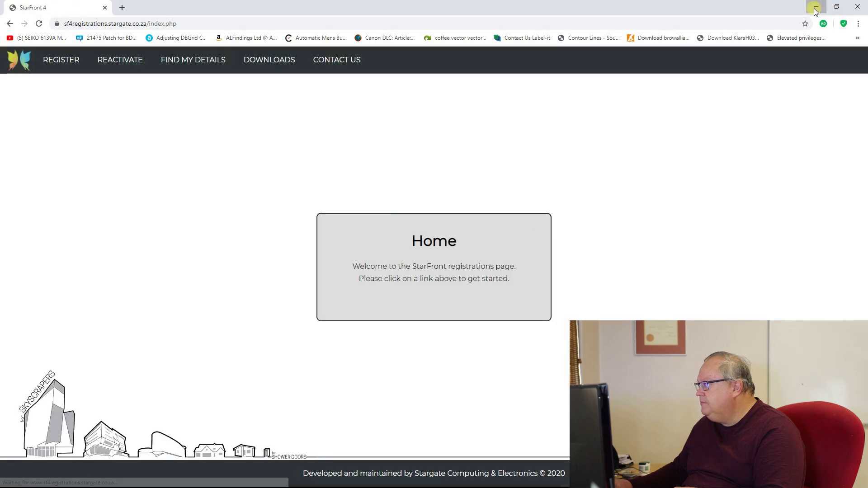
left_click(815, 10)
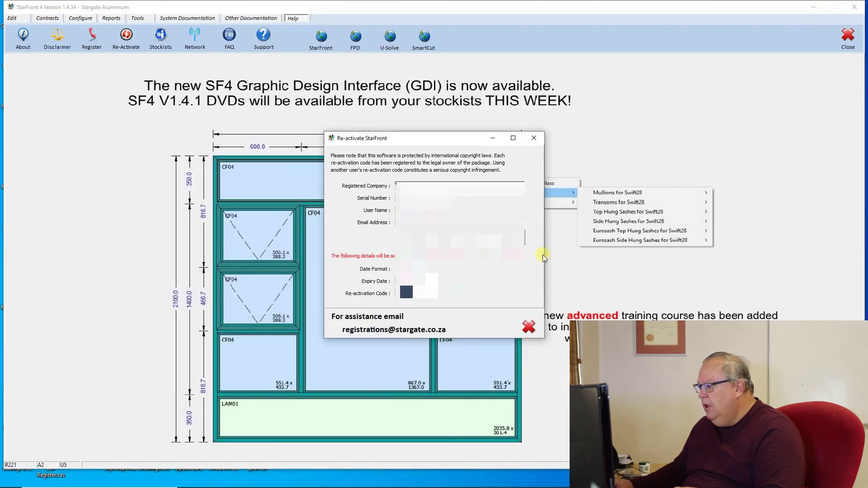
Step: Switch to Outlook, fetch new mail in the Re-Activations folder and open the newest StarFront4 Reactivation Details email
left_click(209, 471)
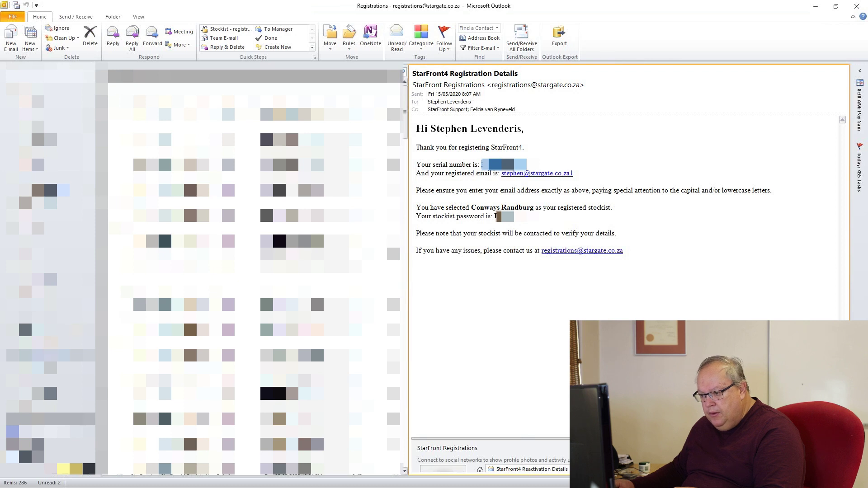
left_click(50, 342)
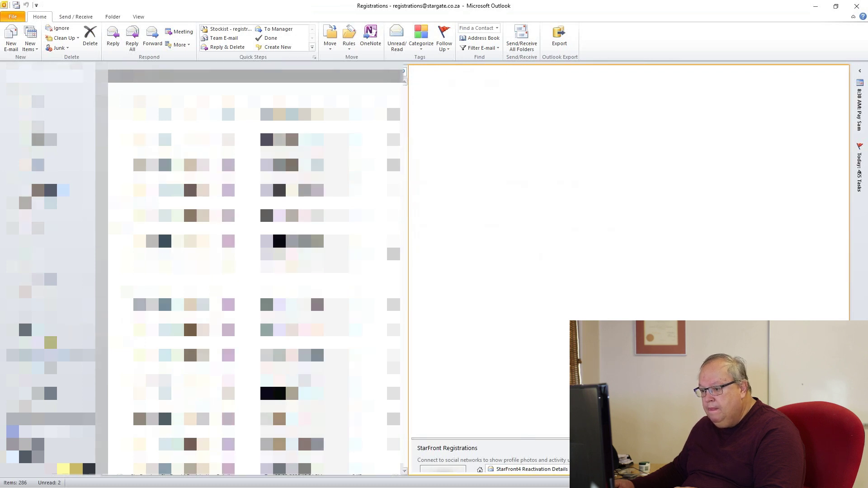
left_click(515, 33)
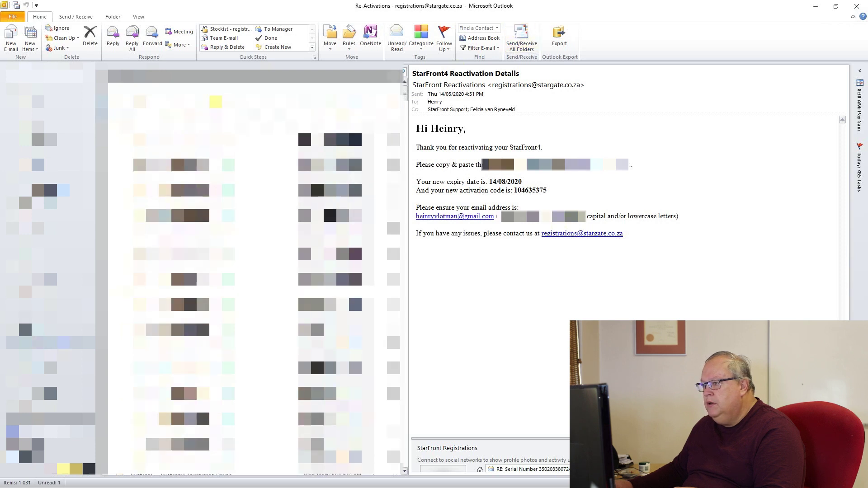
left_click(221, 102)
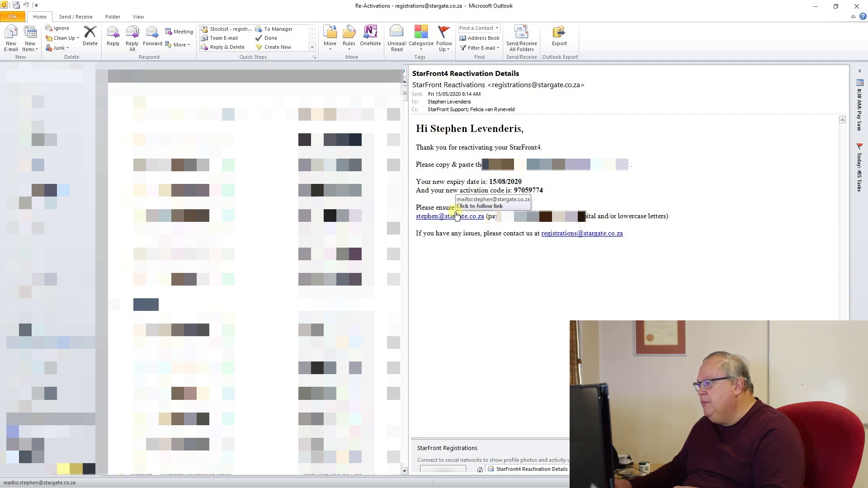
Step: Examine the new expiry date and activation code in the reactivation email
left_click_drag(529, 180, 488, 181)
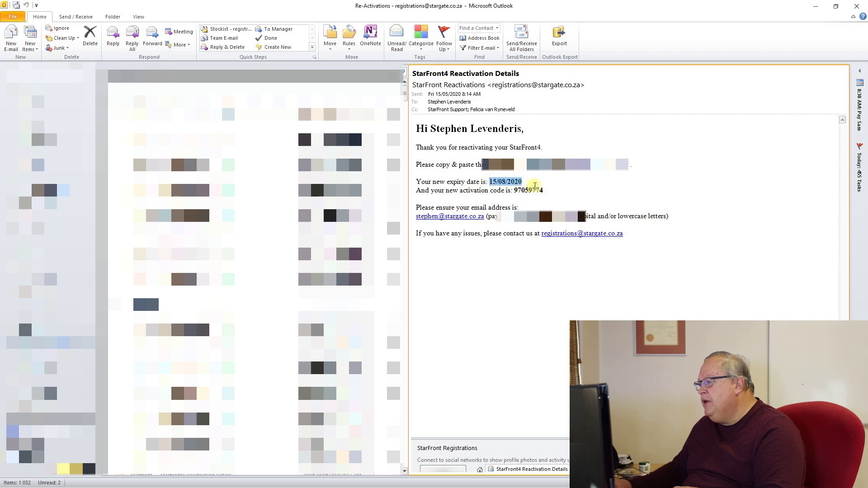
left_click(544, 187)
left_click_drag(544, 186, 489, 181)
left_click(554, 190)
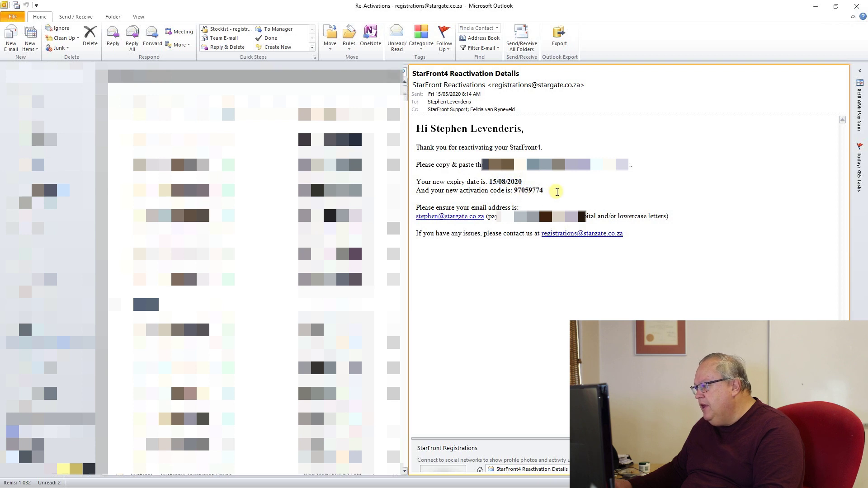
Step: Copy the new activation code from the reactivation email and switch back to the Re-activate StarFront form in StarFront 4
left_click_drag(539, 190, 515, 188)
key("ctrl+c")
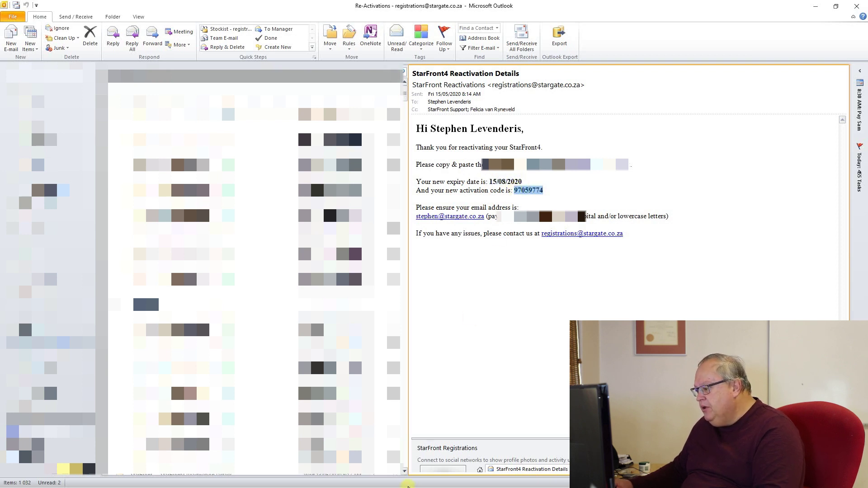
left_click(812, 13)
Step: Set the expiry date to 15/08/2020, replace the re-activation code with the one copied from the email, and check the details
left_click_drag(436, 281, 380, 281)
type("15")
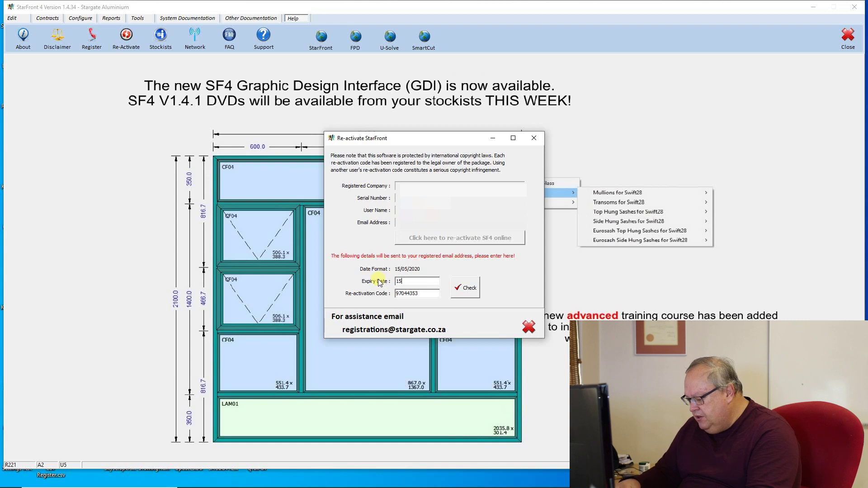
type("/08")
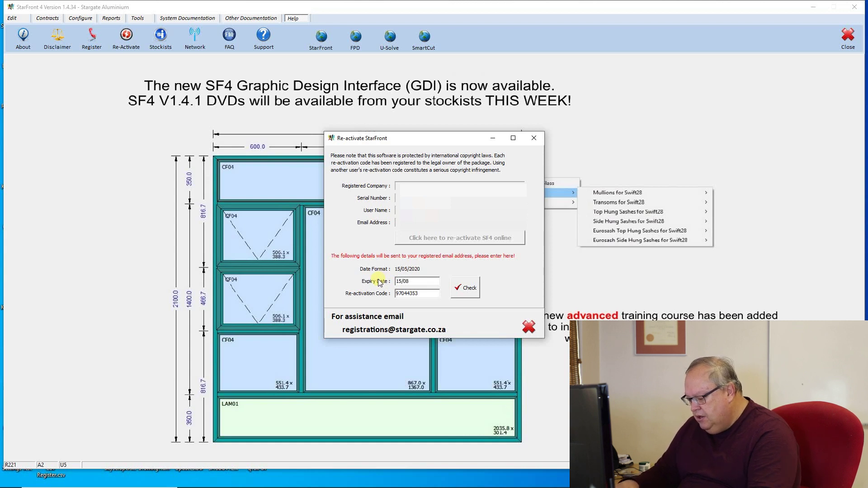
type("/2020")
key("Tab")
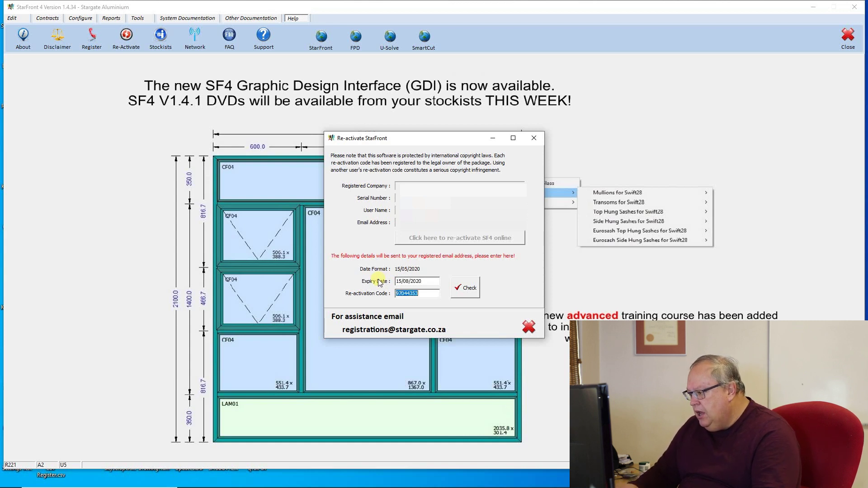
key("ctrl+v")
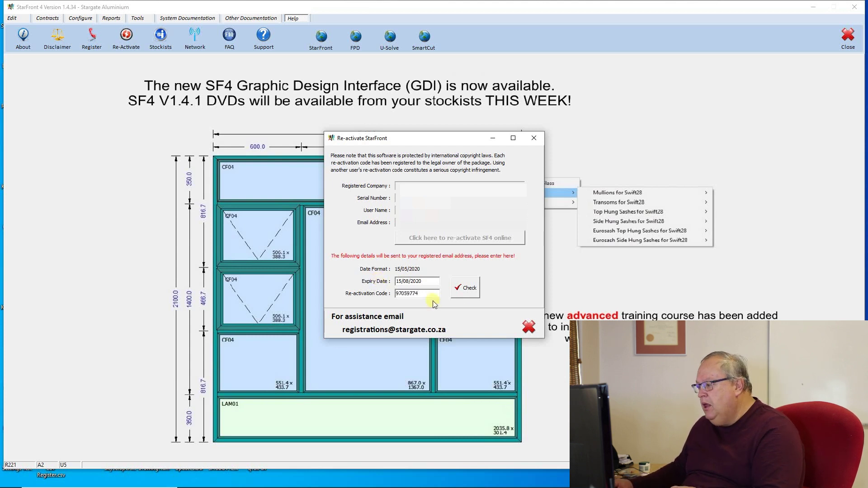
left_click(469, 291)
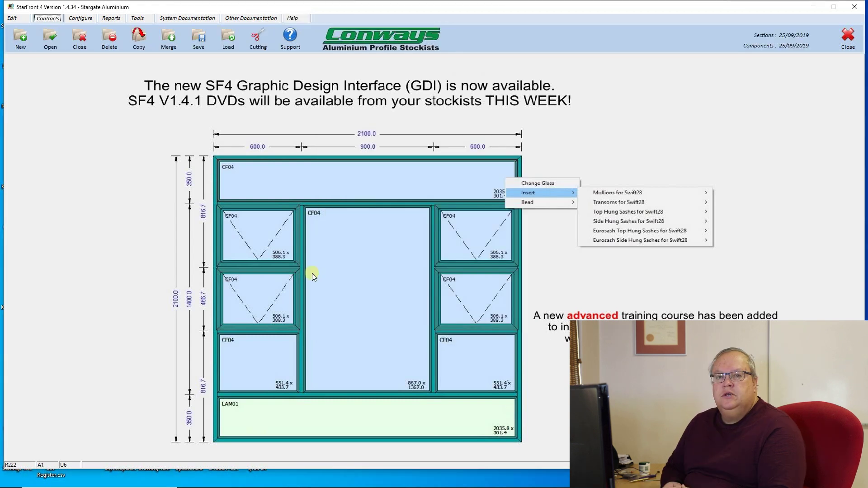